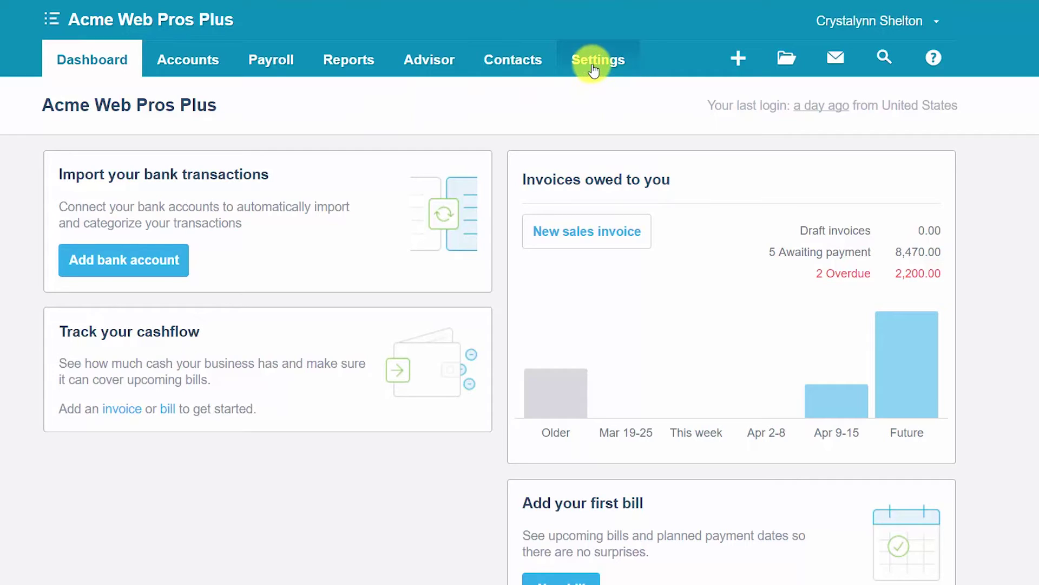
# Step: Go to General Settings from the Settings menu for Acme Web Pros Plus
pyautogui.click(594, 69)
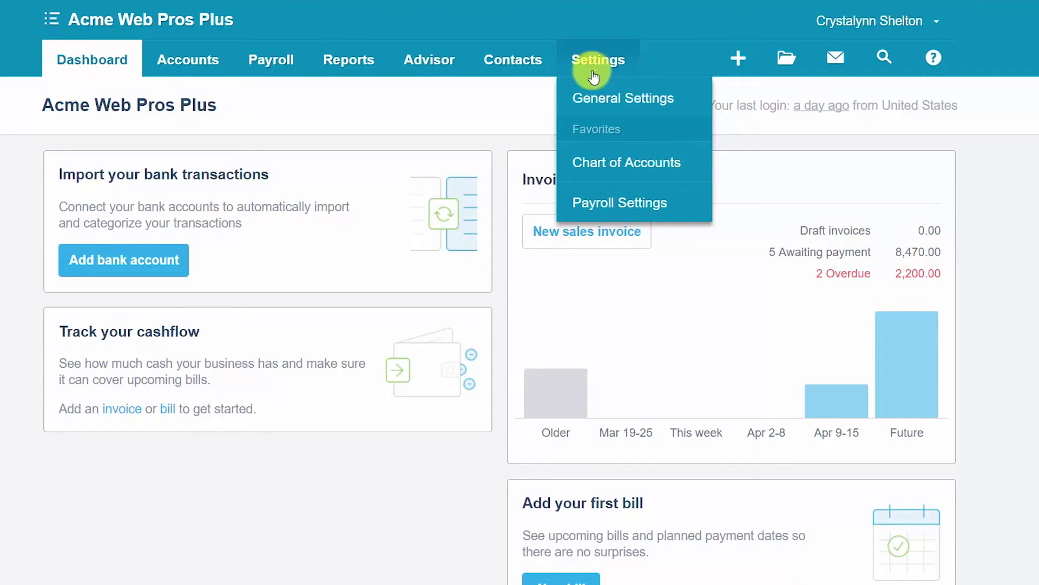
pyautogui.click(615, 107)
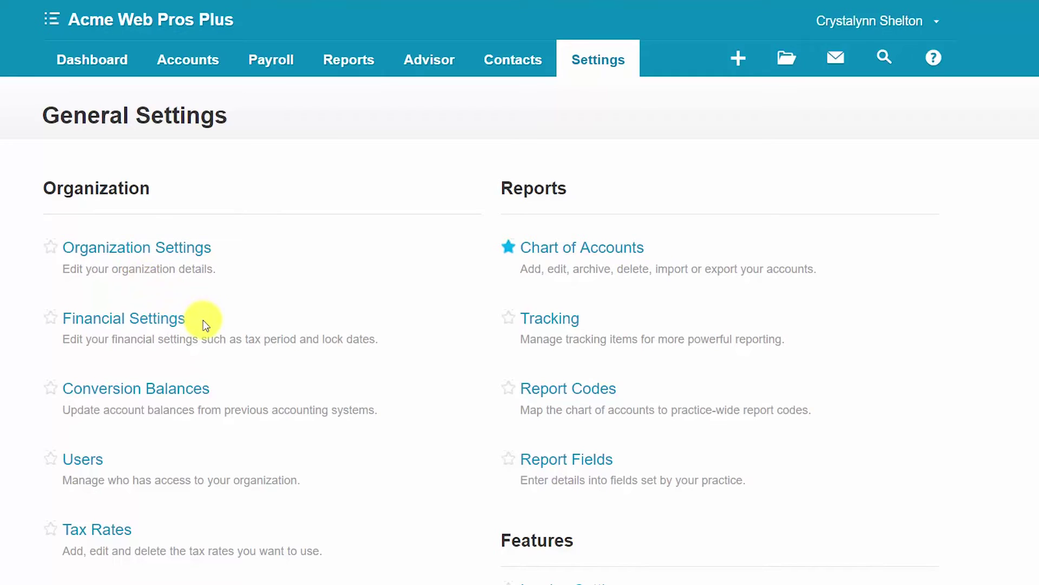
# Step: View Basic Information in Organization Settings: Internet Publishing business, Corporation type
pyautogui.click(162, 256)
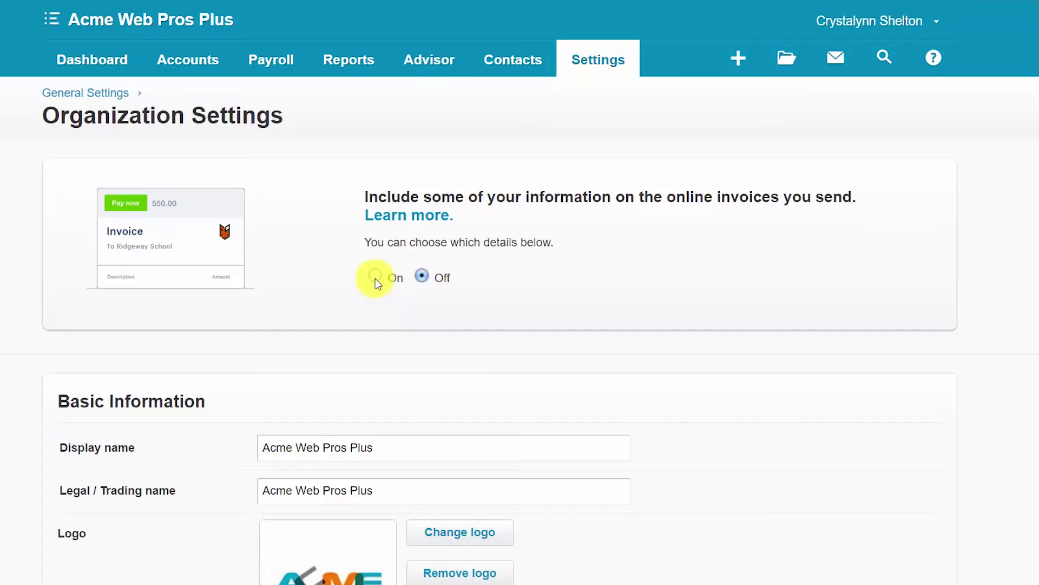
pyautogui.scroll(-3, 355, 346)
pyautogui.scroll(-4, 178, 319)
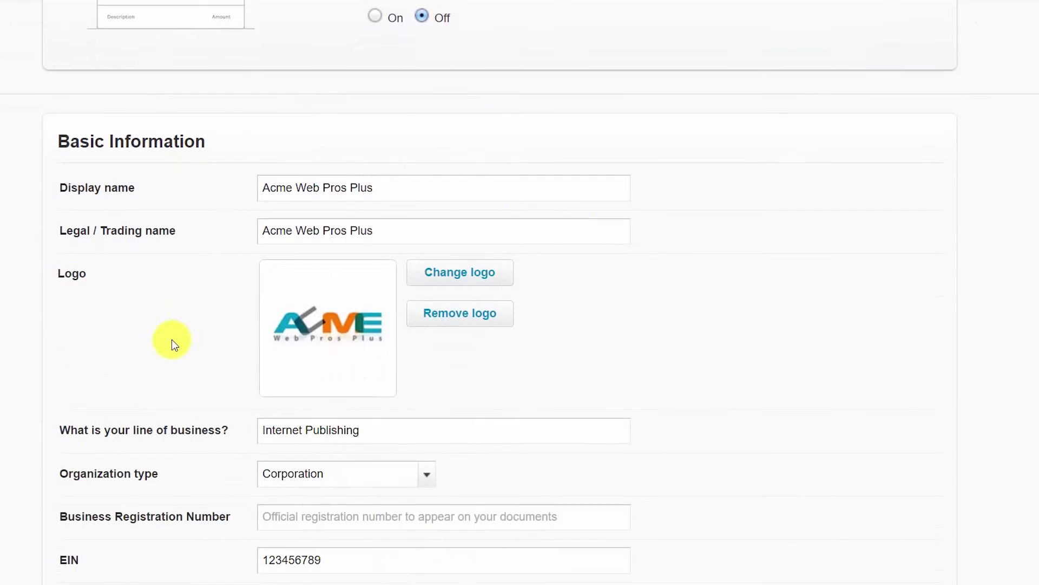
pyautogui.click(410, 125)
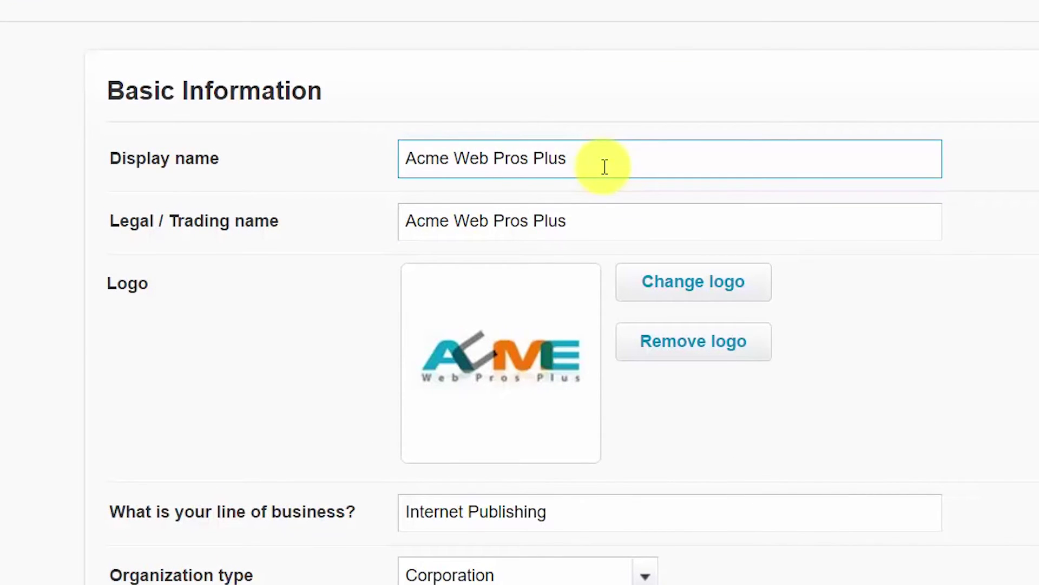
pyautogui.click(607, 218)
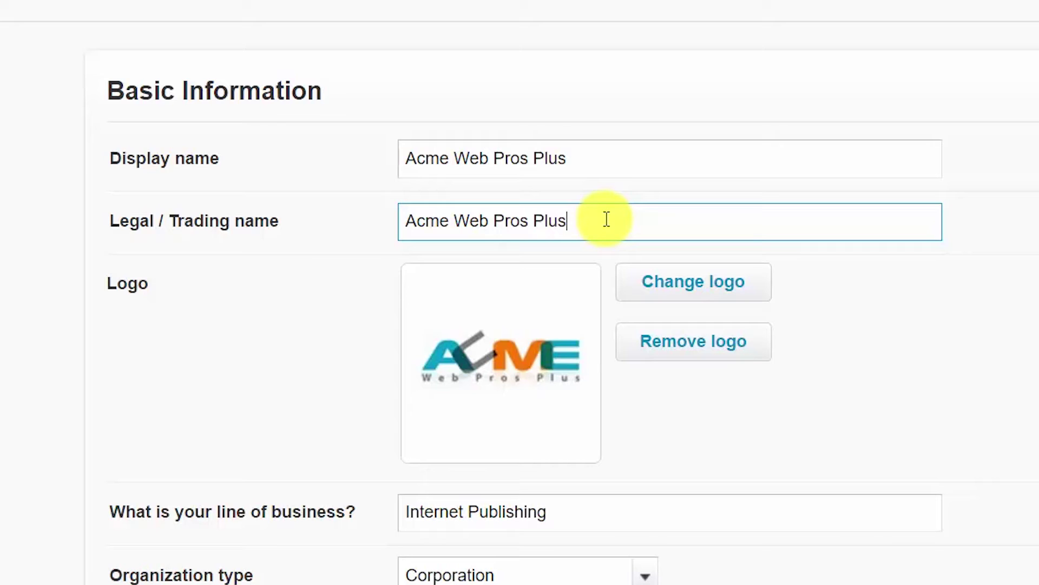
pyautogui.click(588, 468)
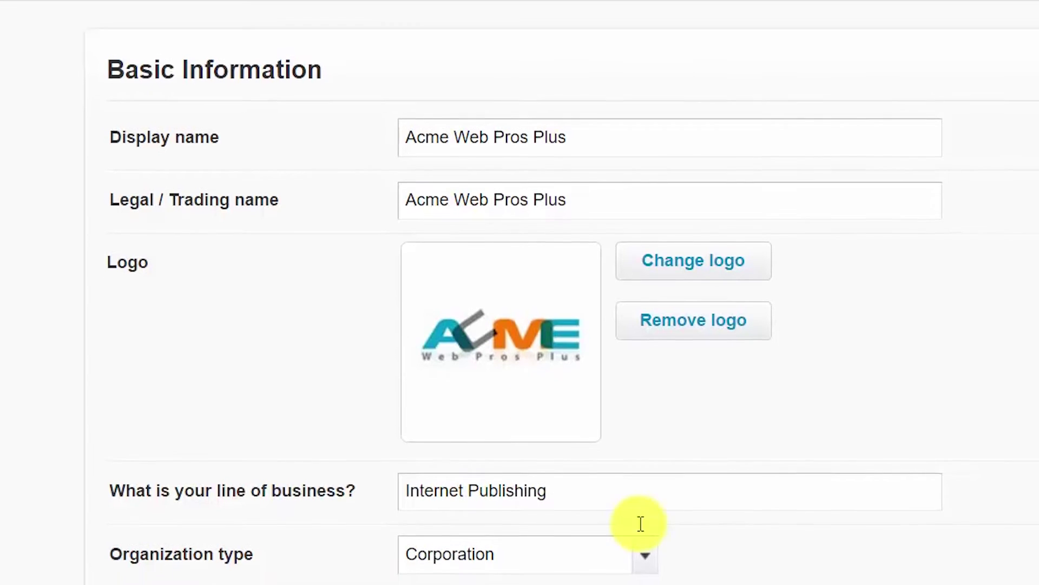
pyautogui.click(607, 519)
pyautogui.click(607, 331)
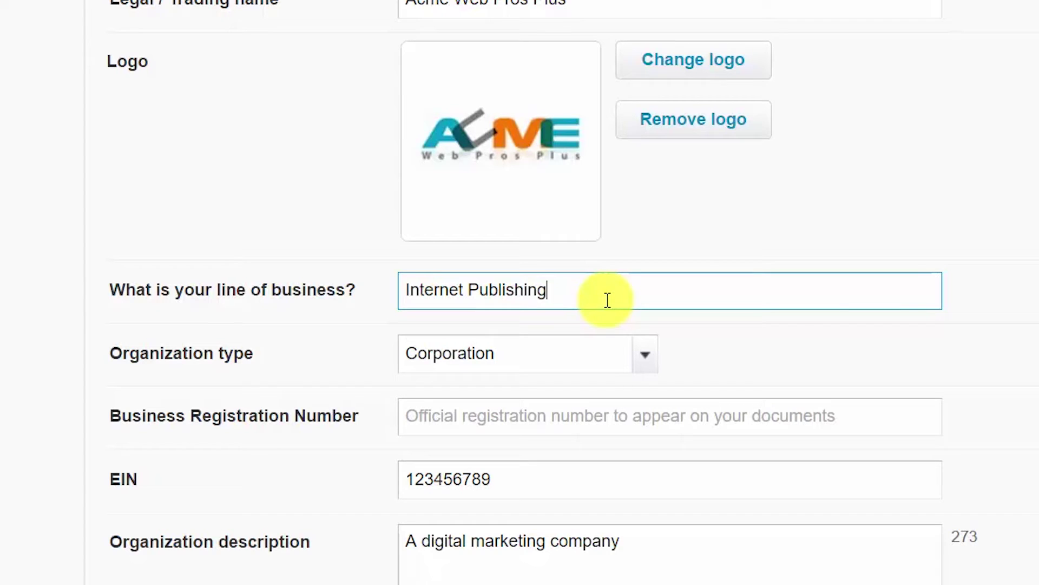
pyautogui.click(649, 361)
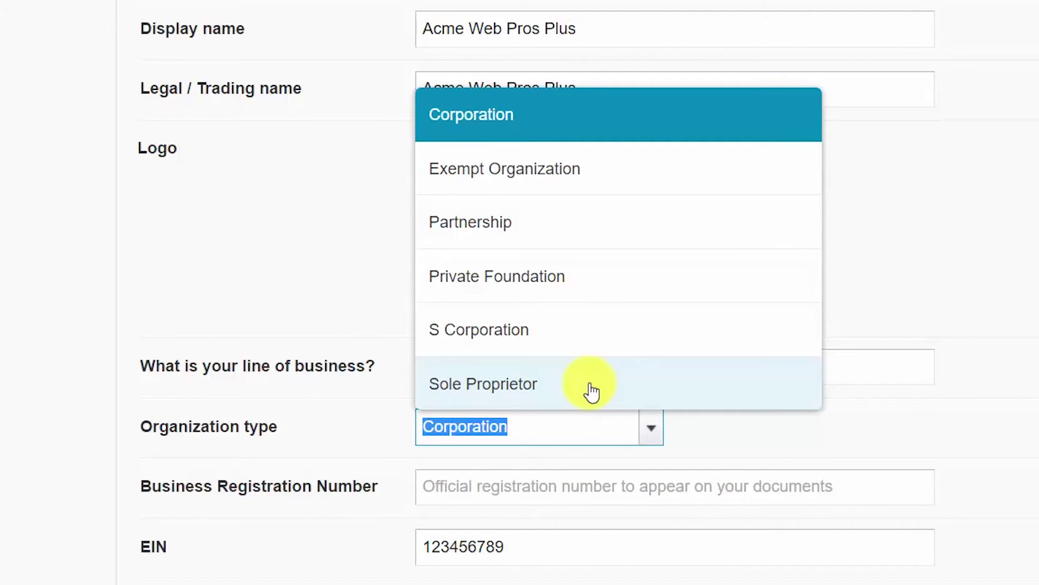
pyautogui.click(749, 450)
pyautogui.scroll(-5, 742, 446)
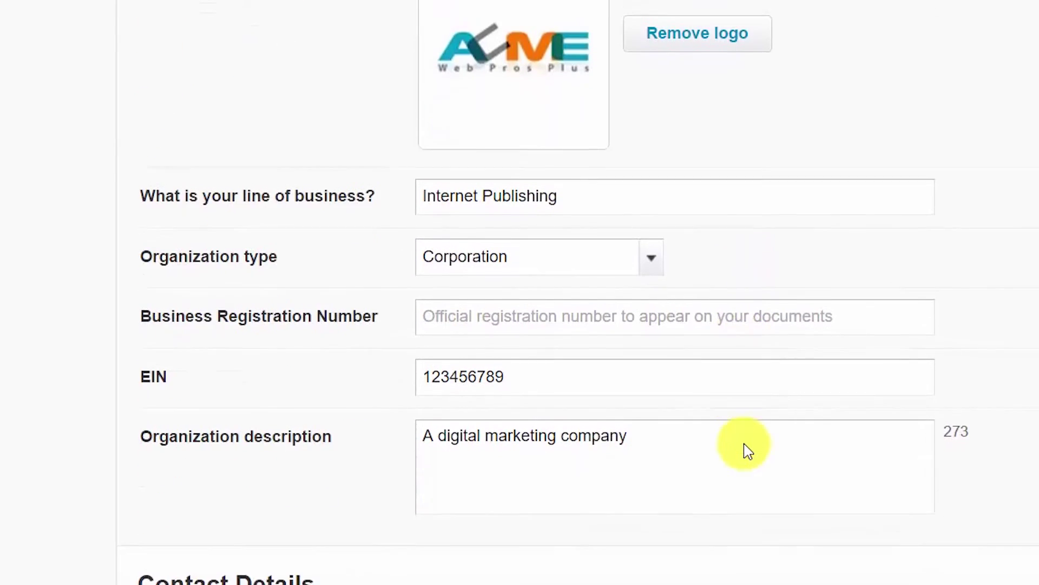
pyautogui.click(635, 282)
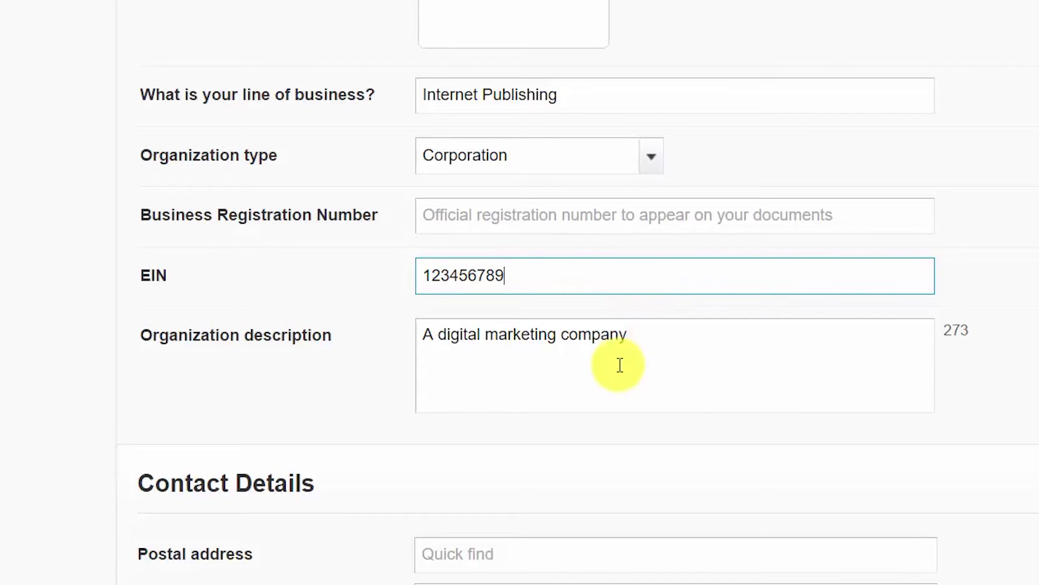
pyautogui.click(695, 338)
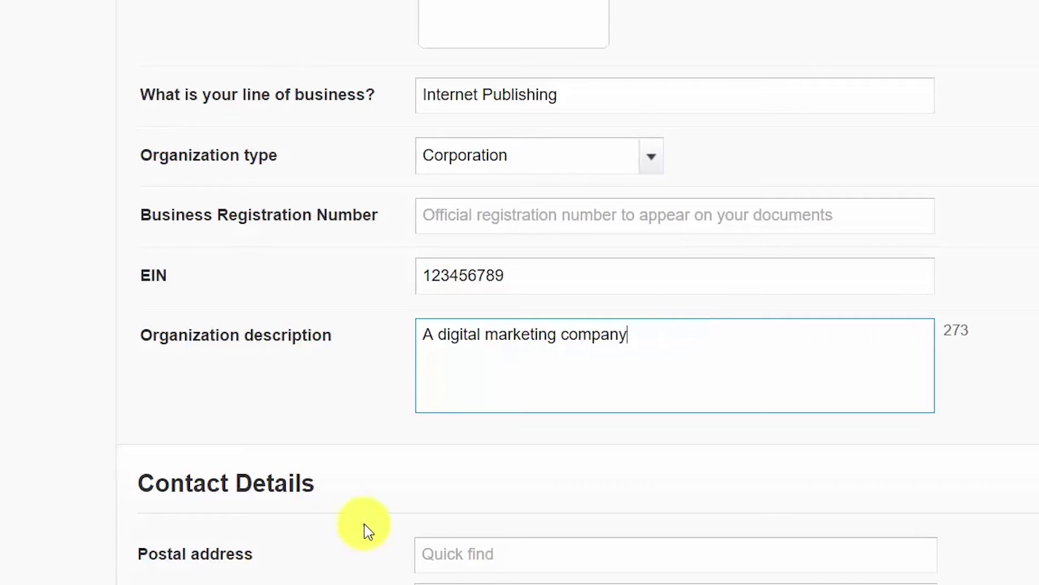
pyautogui.click(390, 490)
pyautogui.scroll(-7, 389, 489)
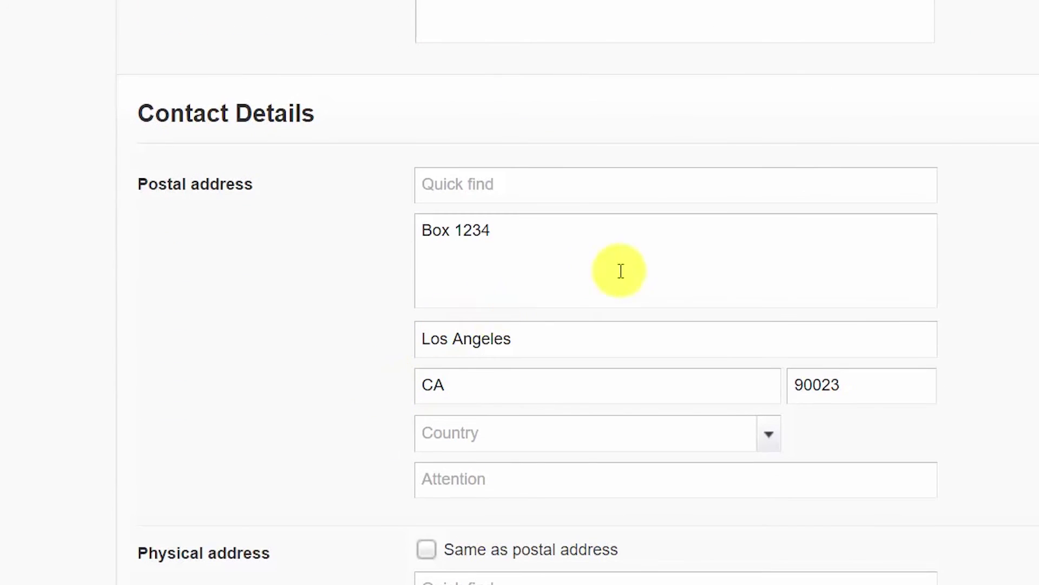
pyautogui.click(657, 238)
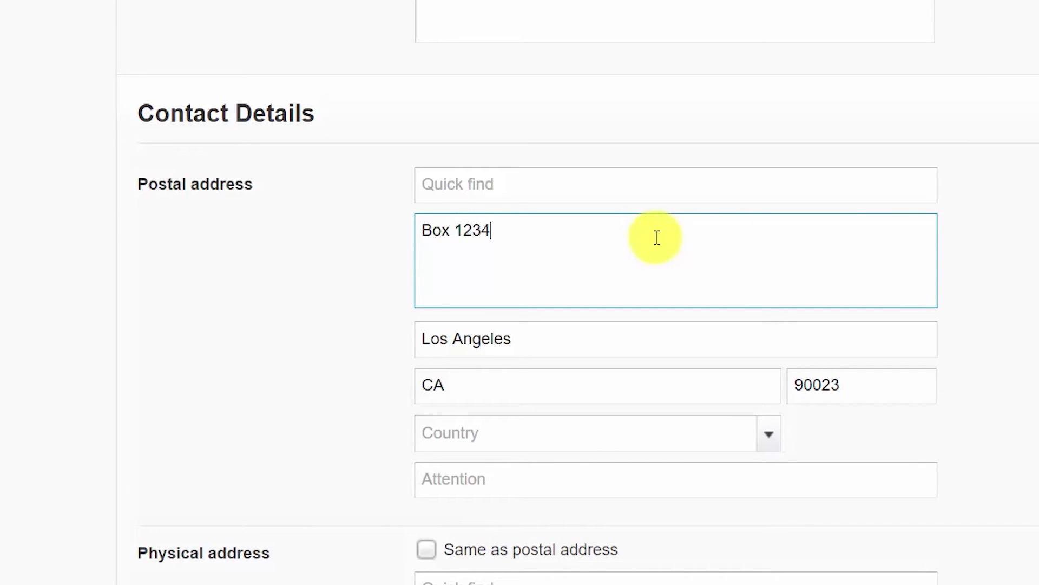
pyautogui.scroll(-7, 657, 237)
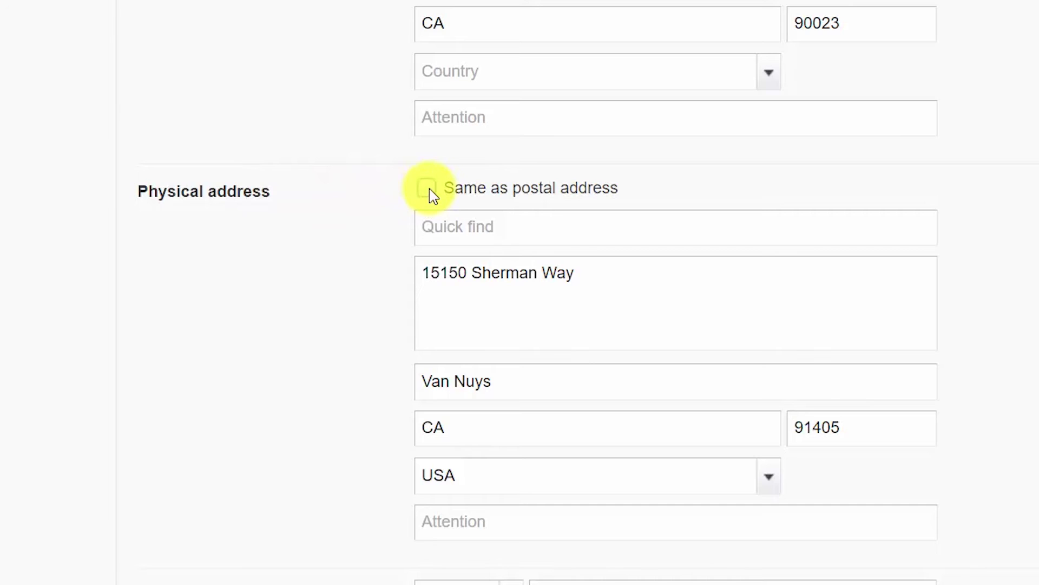
pyautogui.click(631, 284)
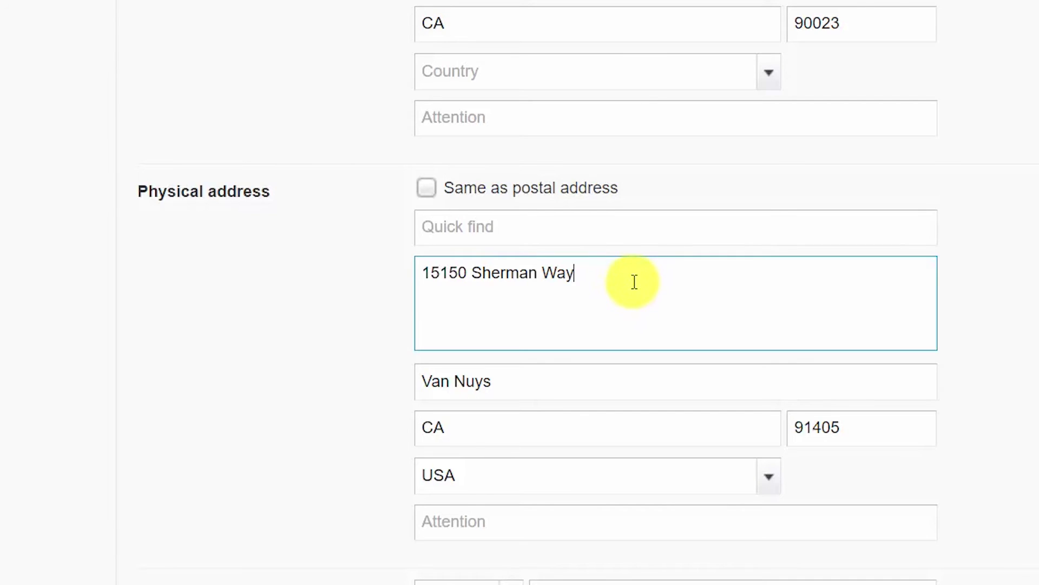
pyautogui.scroll(-3, 635, 335)
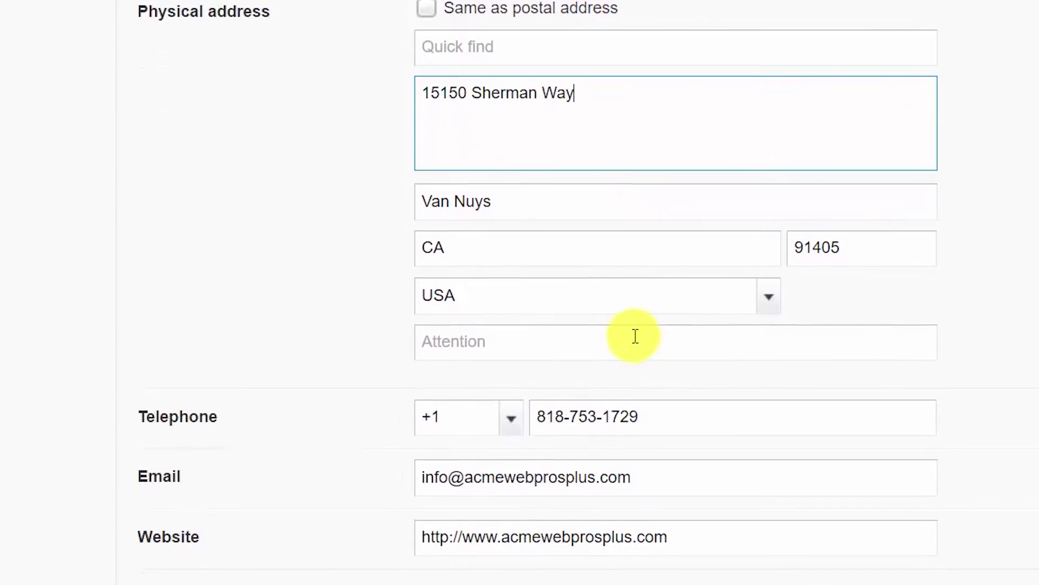
pyautogui.scroll(-2, 636, 336)
pyautogui.scroll(-3, 636, 336)
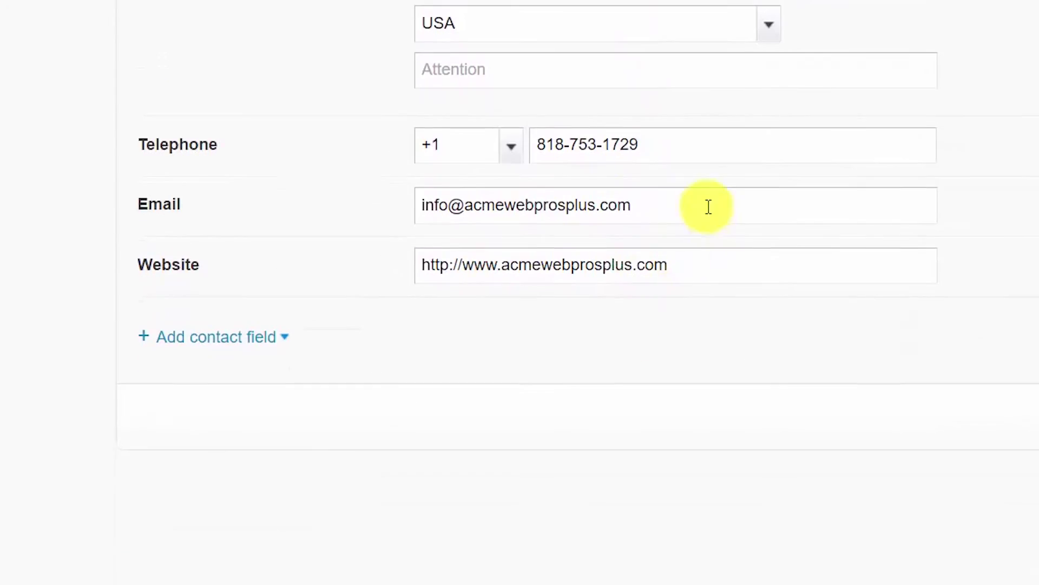
pyautogui.click(700, 152)
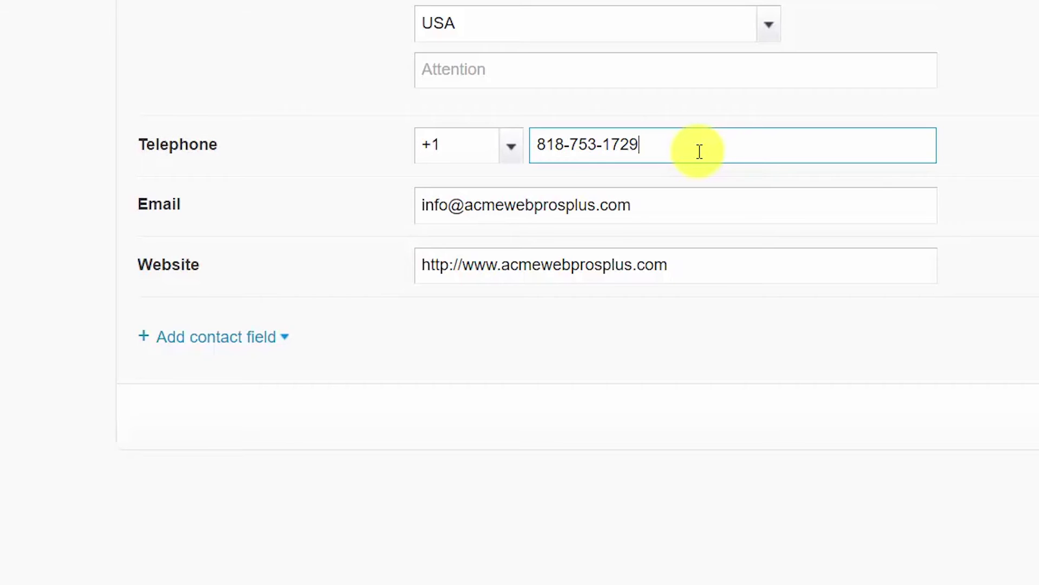
pyautogui.click(658, 210)
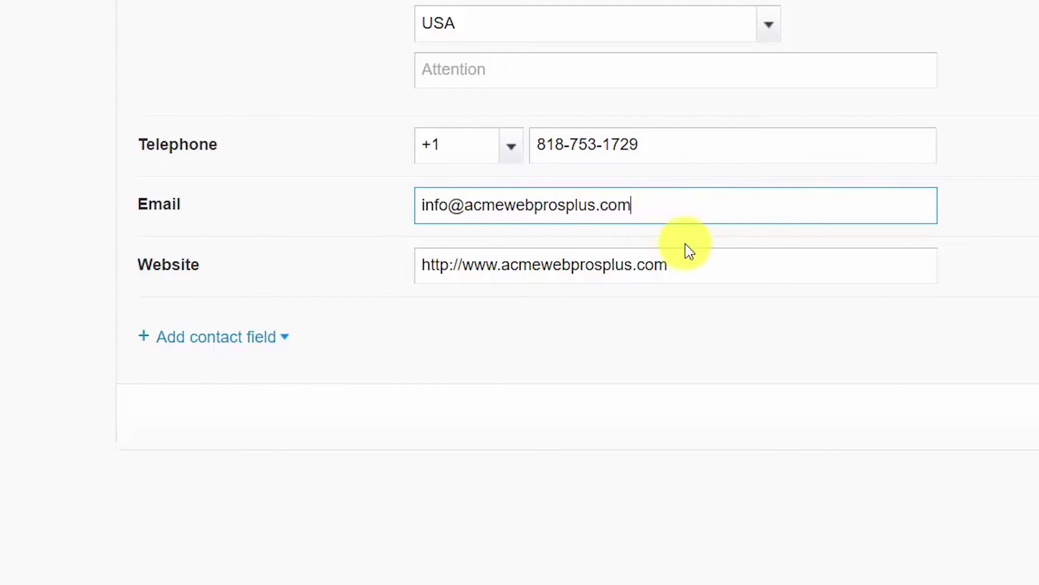
pyautogui.click(727, 265)
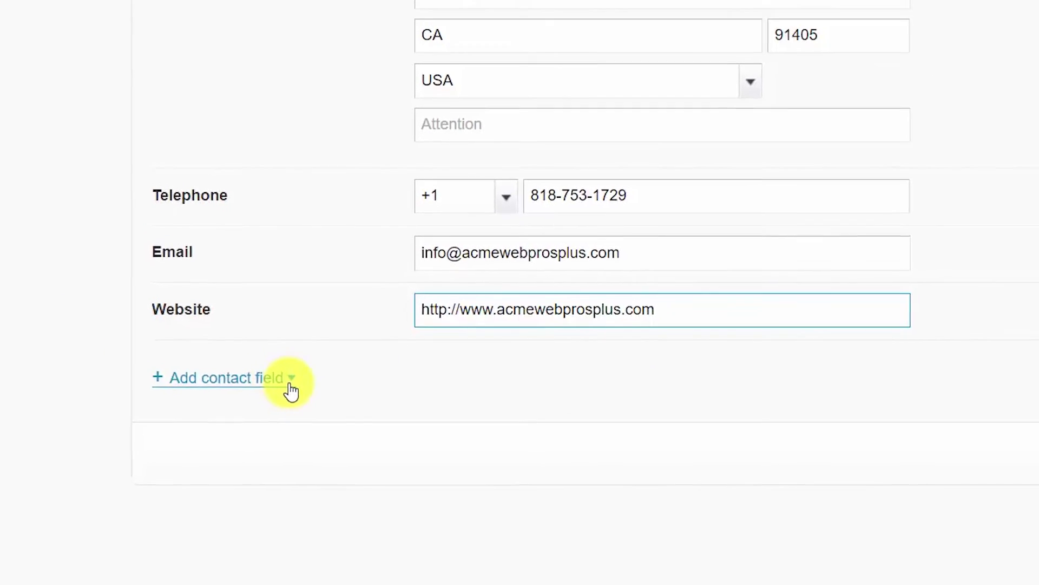
# Step: Check the optional contact fields, add none, and save the Van Nuys address and contact details
pyautogui.click(291, 379)
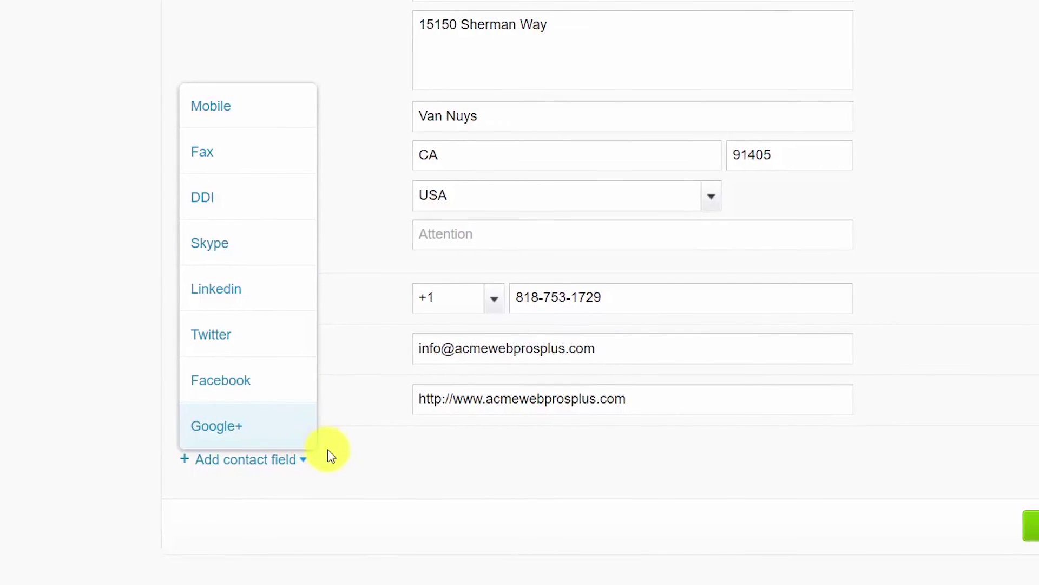
pyautogui.click(488, 484)
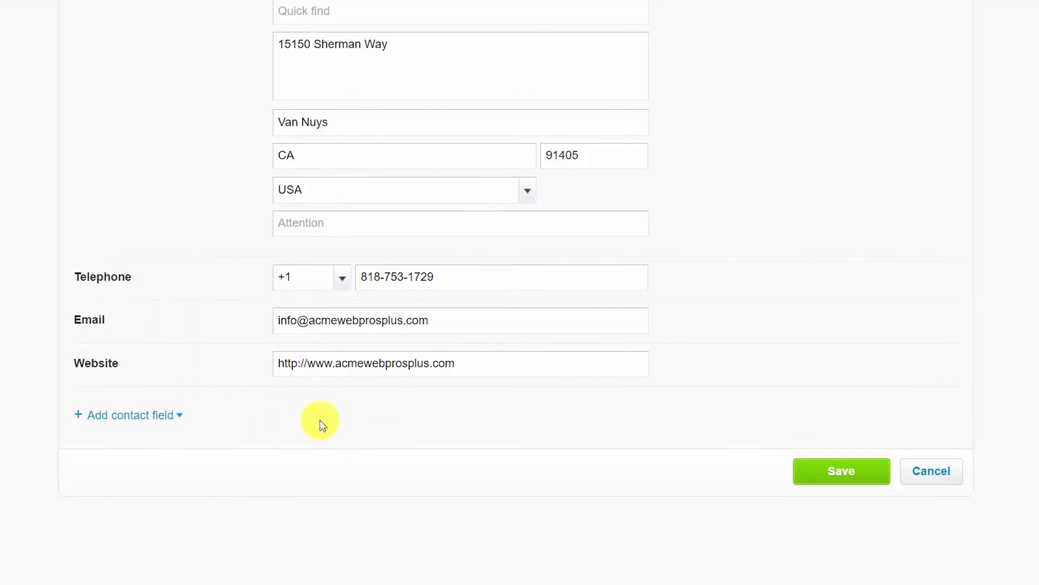
pyautogui.click(819, 480)
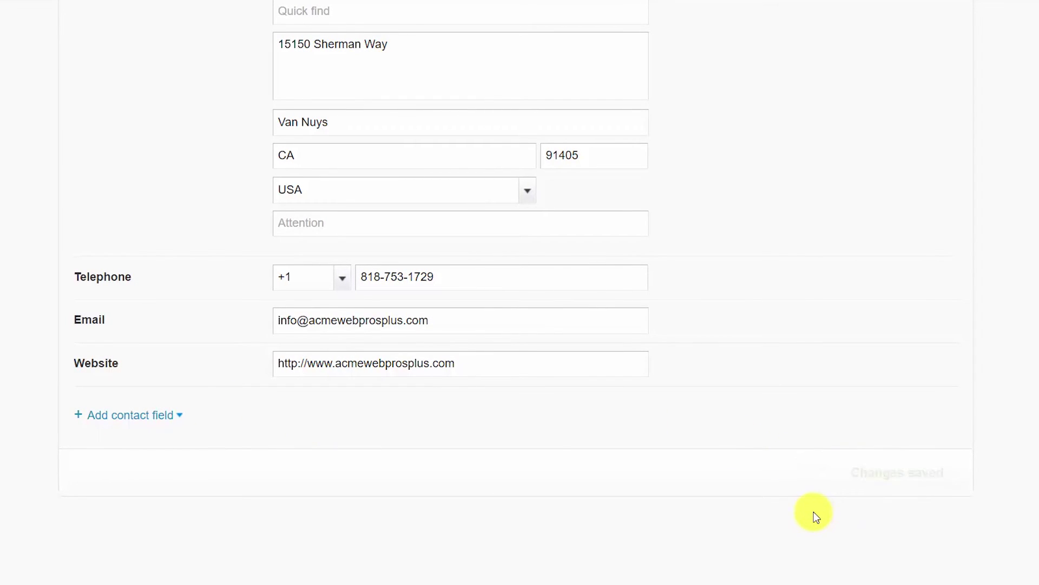
pyautogui.scroll(15, 815, 517)
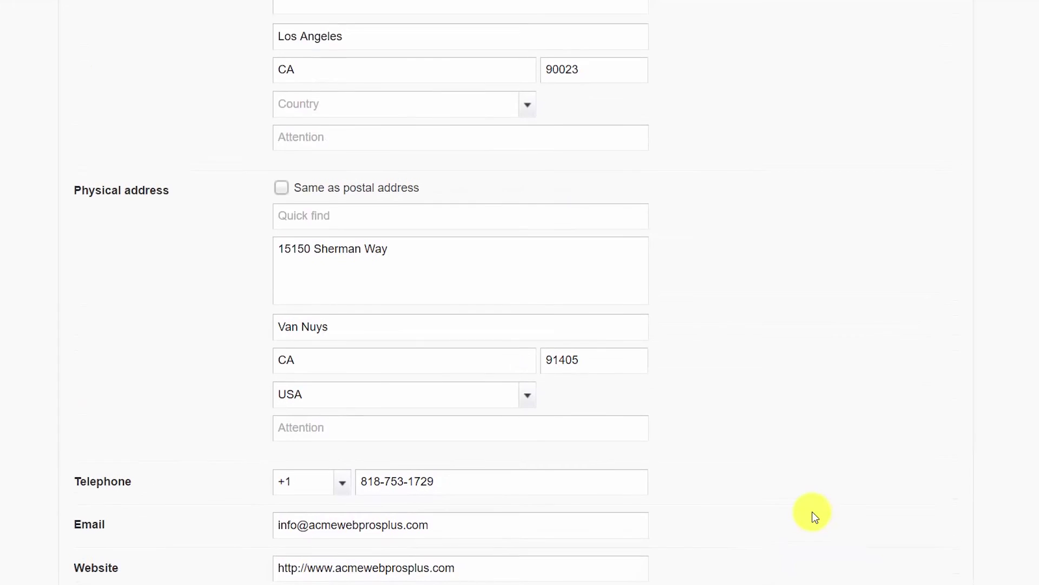
pyautogui.scroll(4, 815, 517)
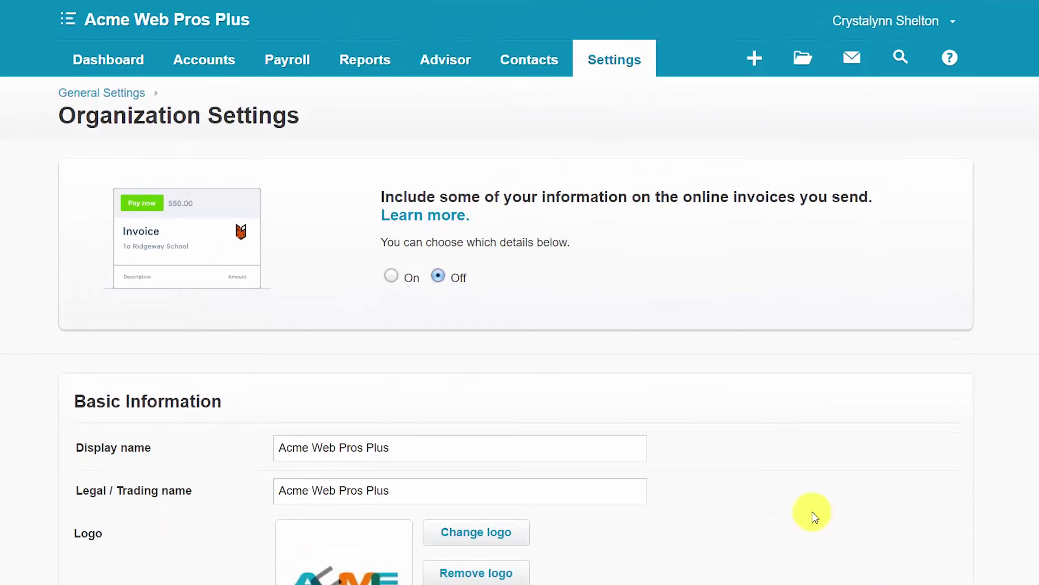
# Step: Return to General Settings and open Financial Settings to review year end and Cash Basis tax
pyautogui.click(109, 93)
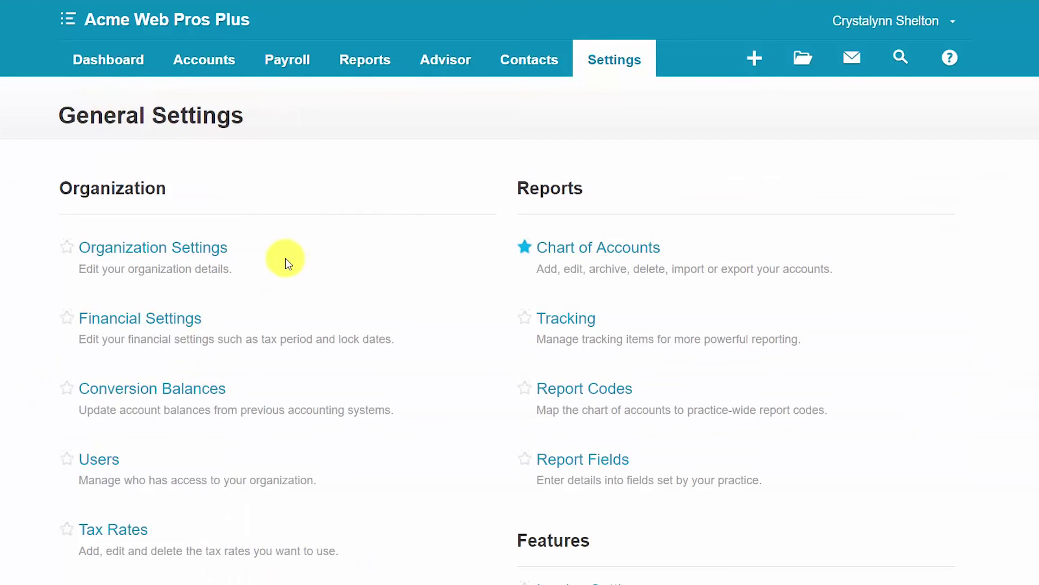
pyautogui.scroll(-3, 285, 258)
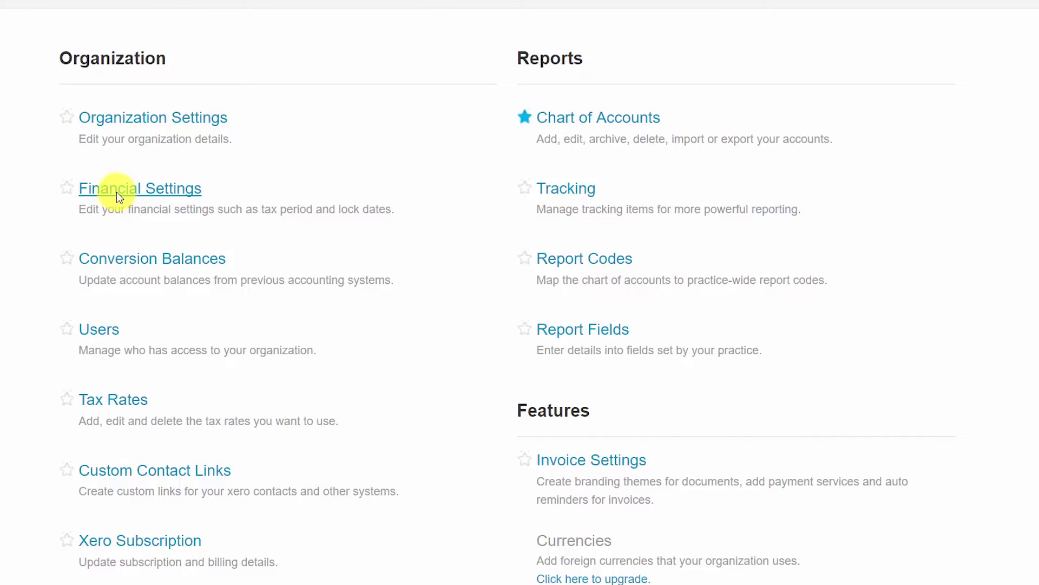
pyautogui.click(119, 194)
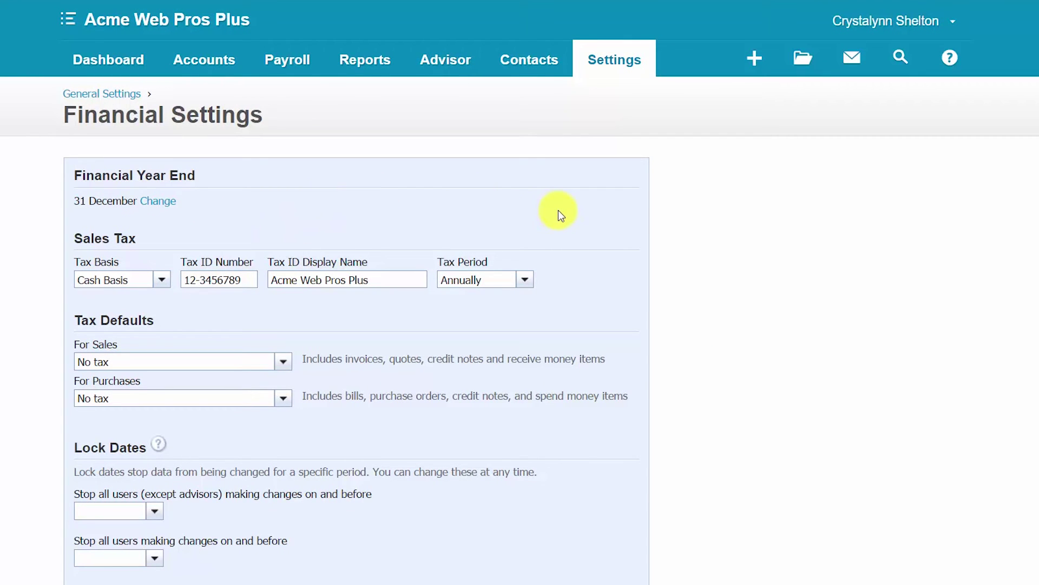
# Step: Edit the financial year end, keeping 31 December as the day and month
pyautogui.scroll(-1, 559, 212)
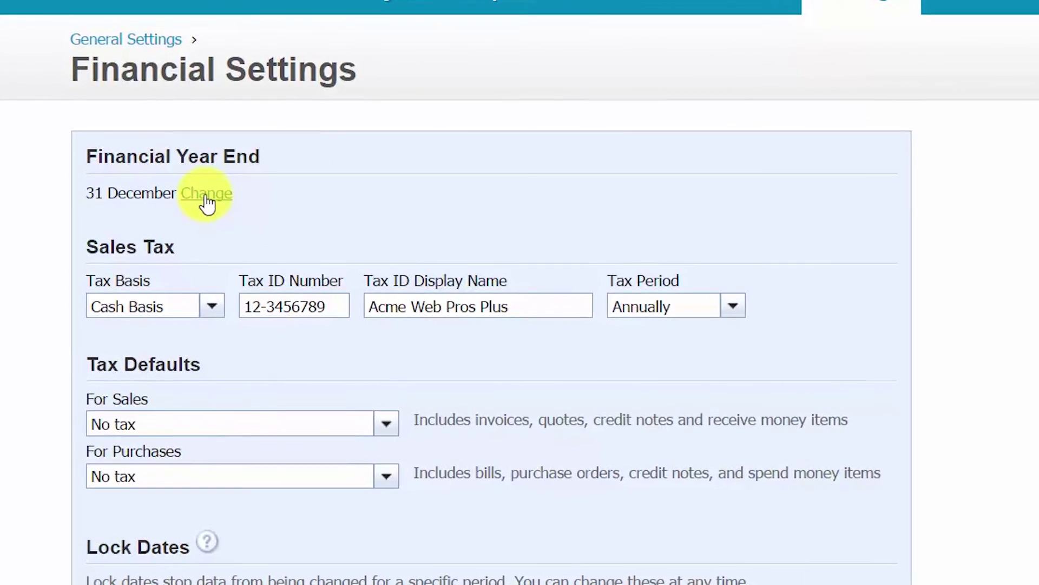
pyautogui.click(222, 192)
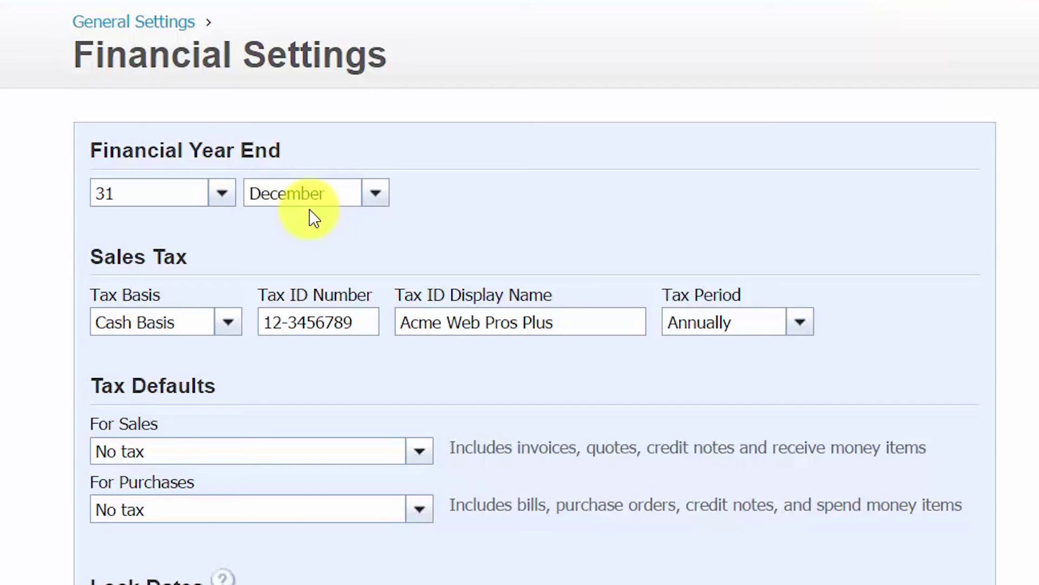
pyautogui.click(375, 202)
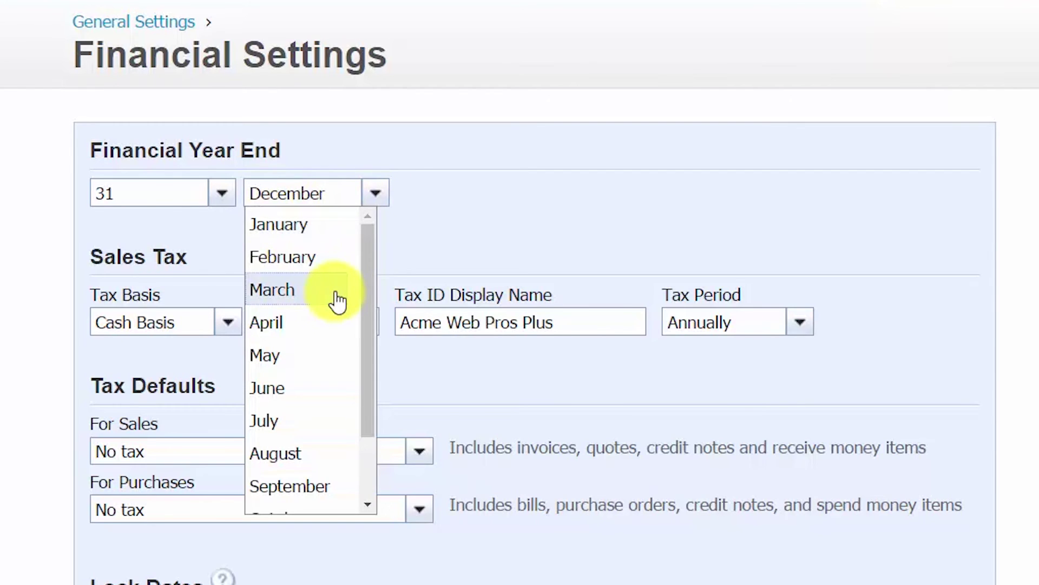
pyautogui.click(464, 227)
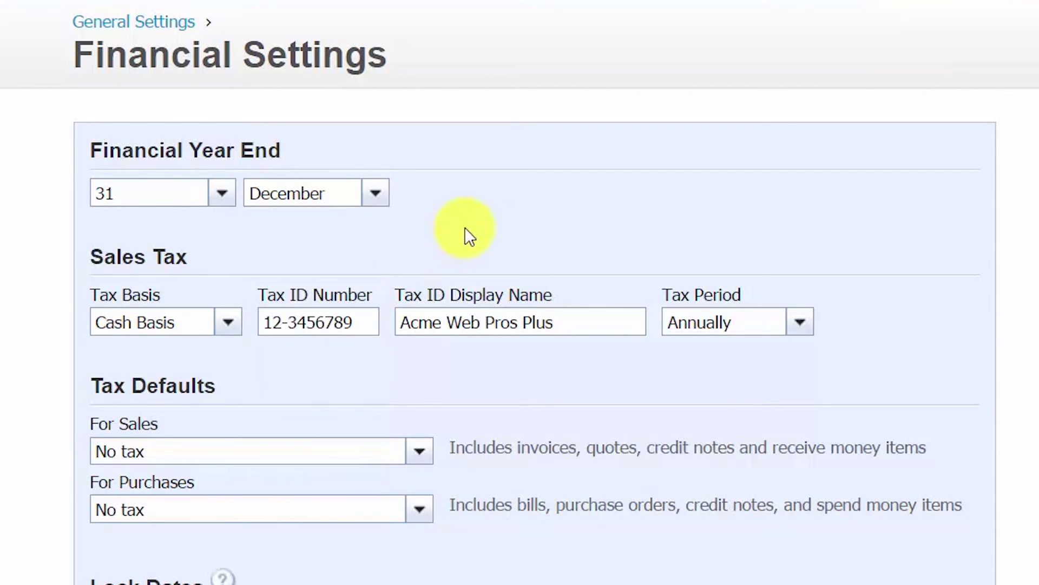
pyautogui.scroll(-2, 242, 258)
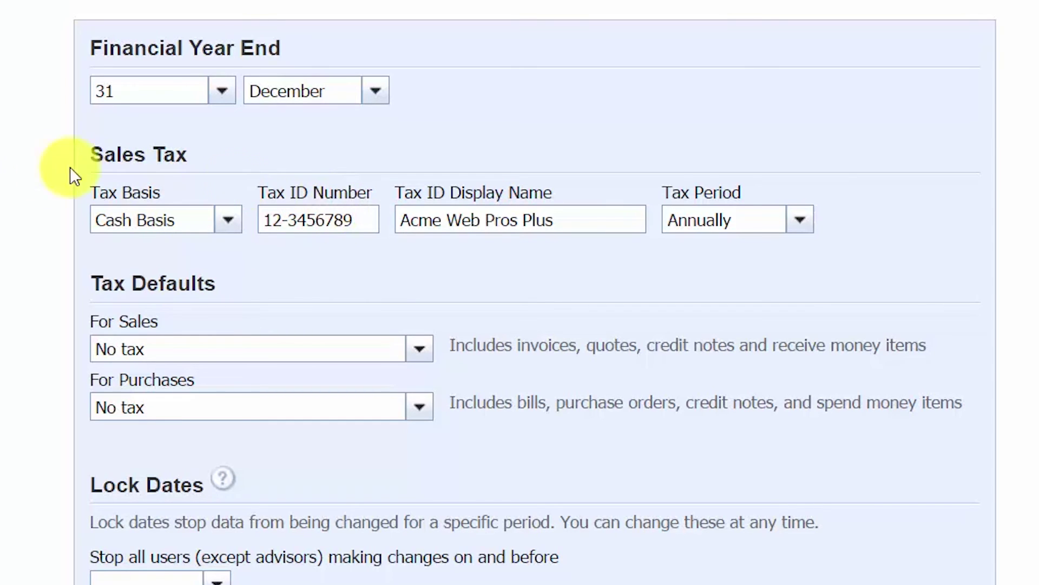
pyautogui.click(228, 221)
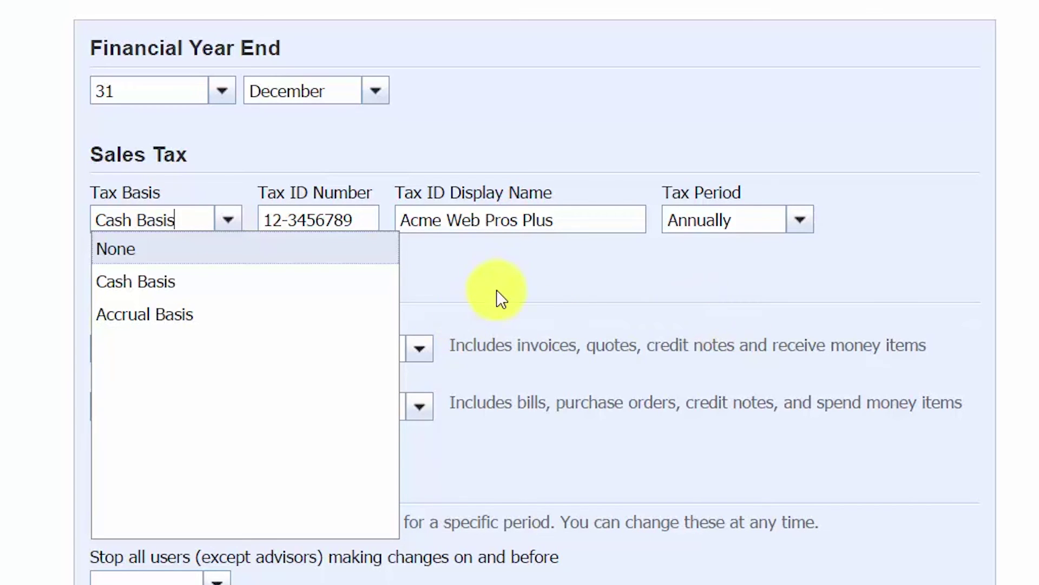
pyautogui.click(438, 253)
pyautogui.click(374, 219)
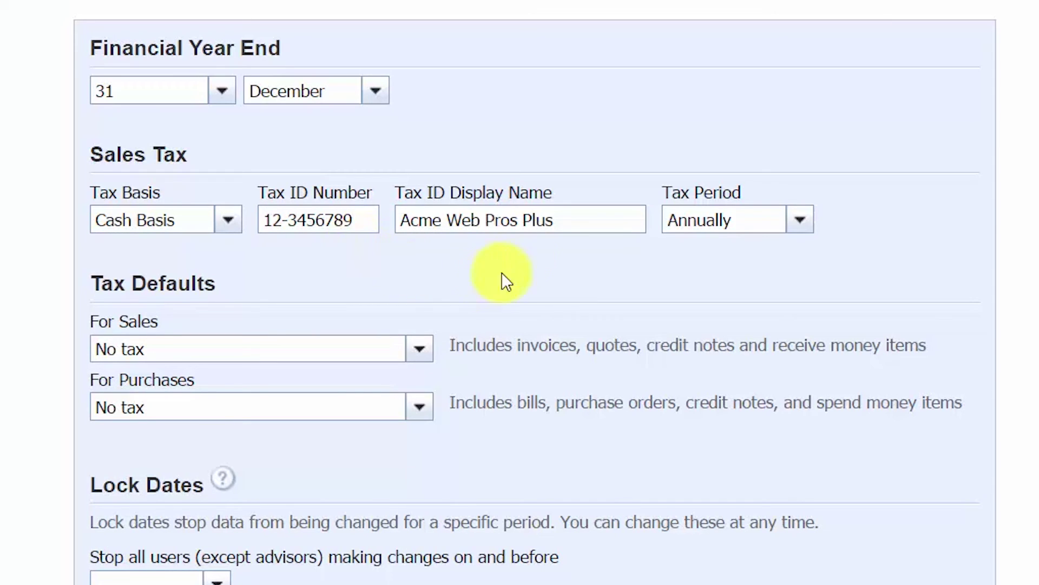
pyautogui.click(594, 223)
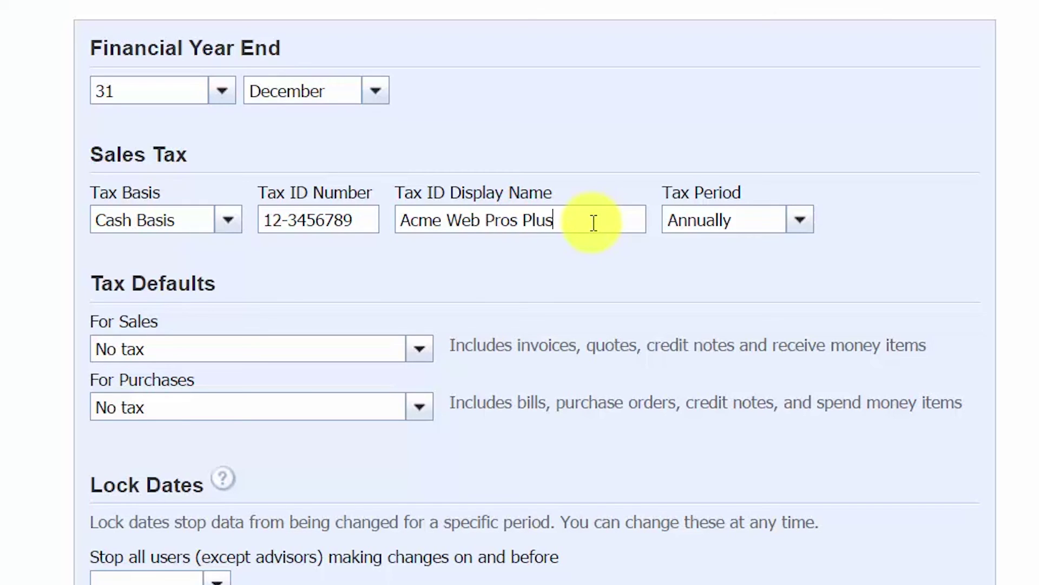
pyautogui.click(765, 226)
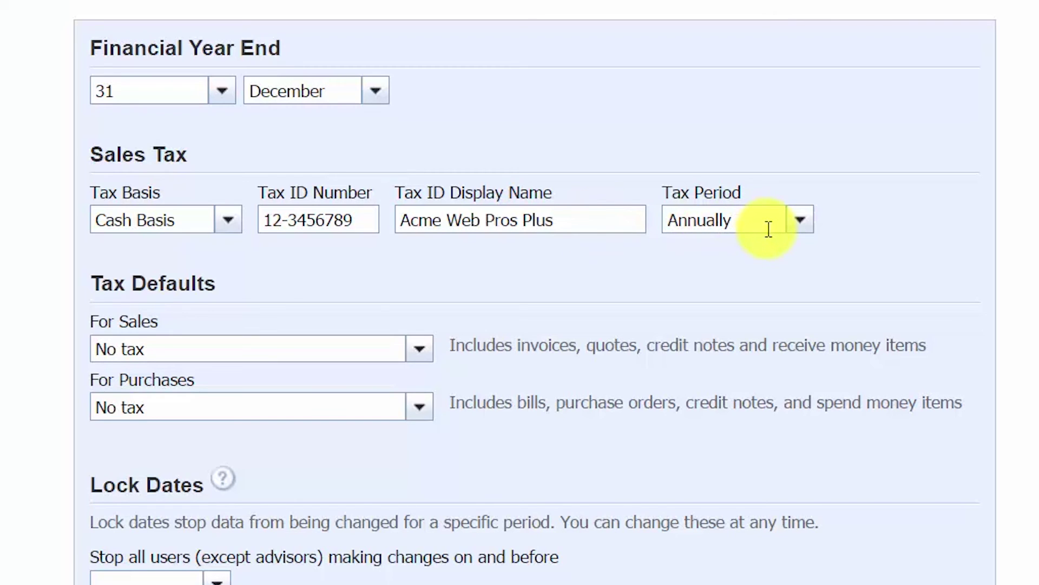
pyautogui.click(801, 220)
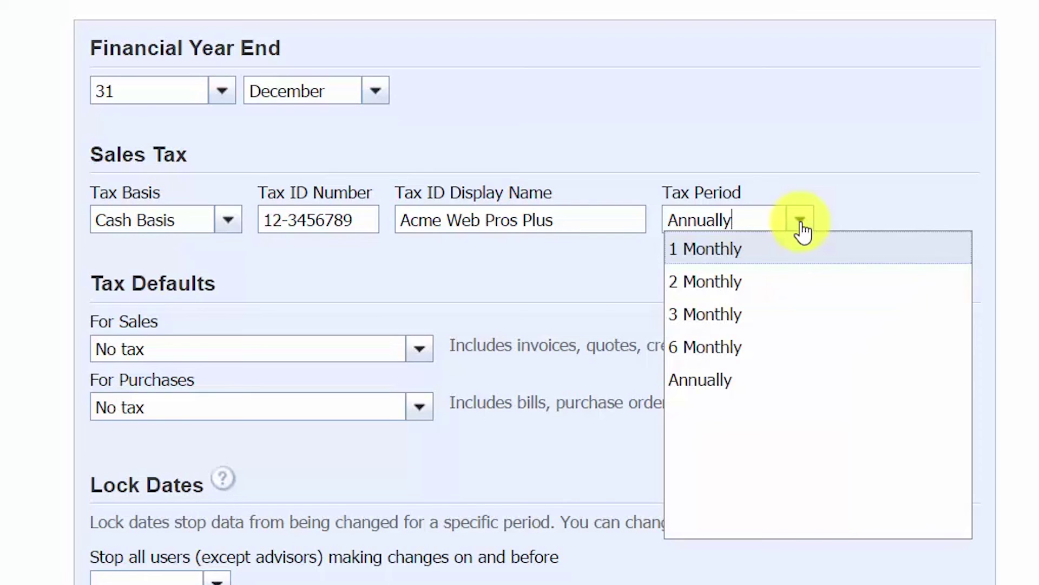
pyautogui.click(802, 225)
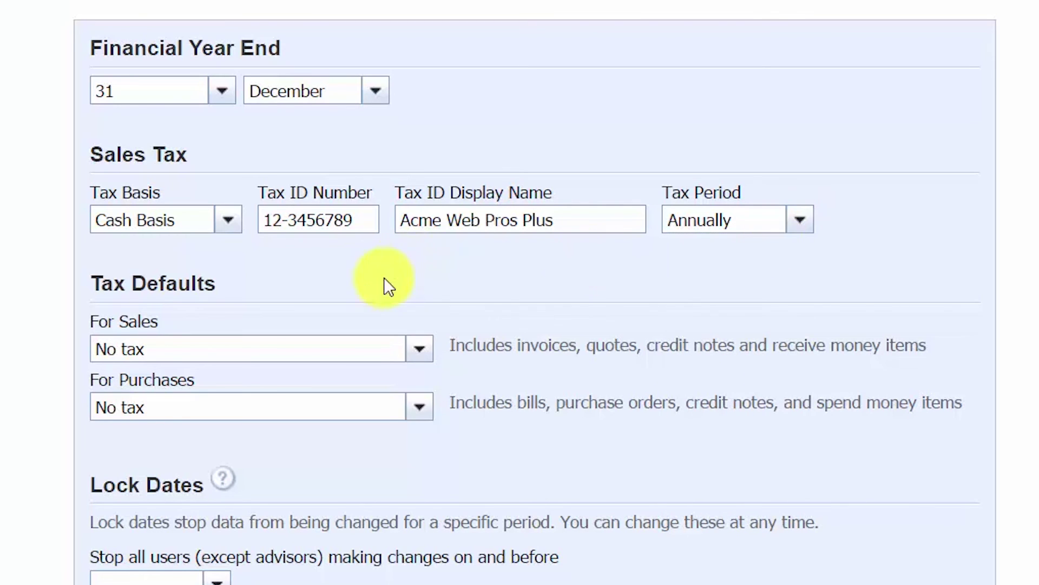
pyautogui.scroll(-2, 293, 283)
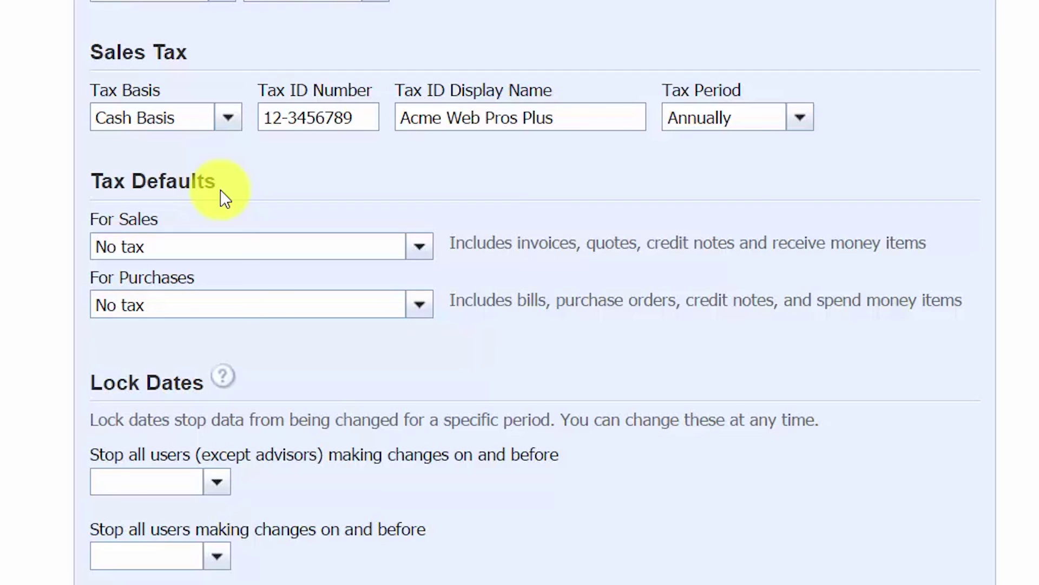
pyautogui.click(422, 249)
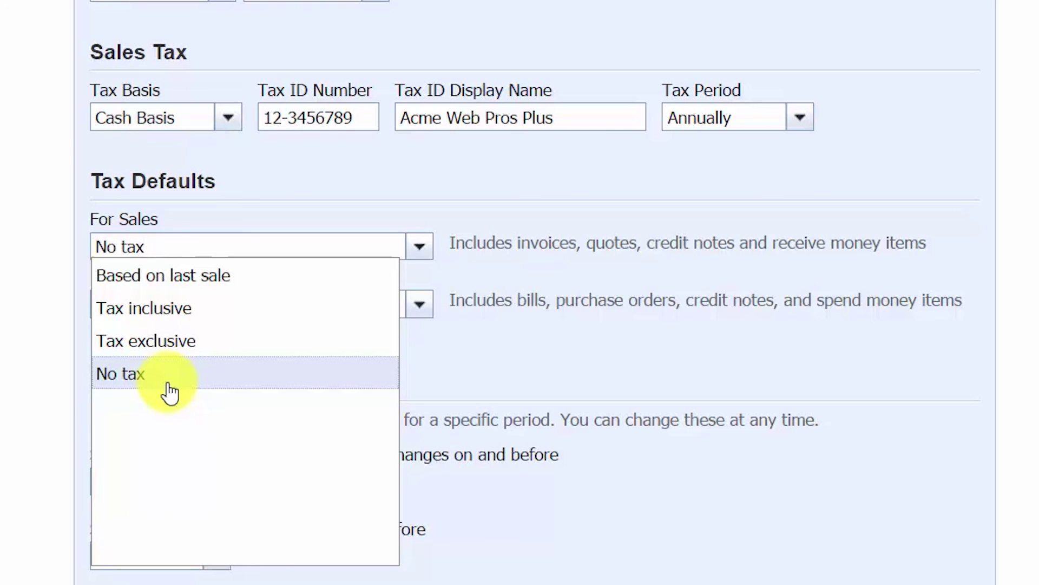
pyautogui.moveTo(668, 579); pyautogui.dragTo(224, 378)
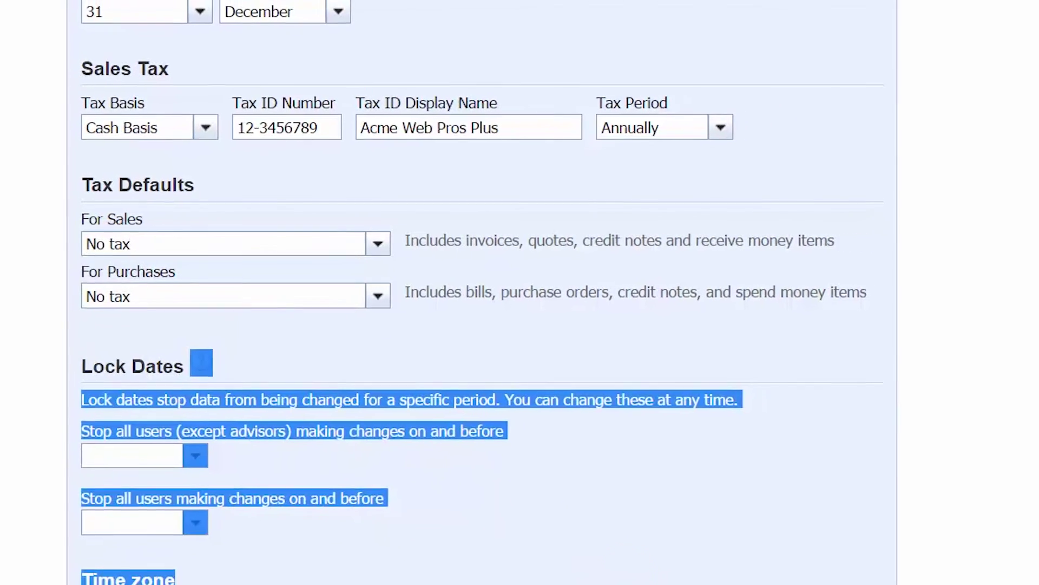
pyautogui.click(752, 560)
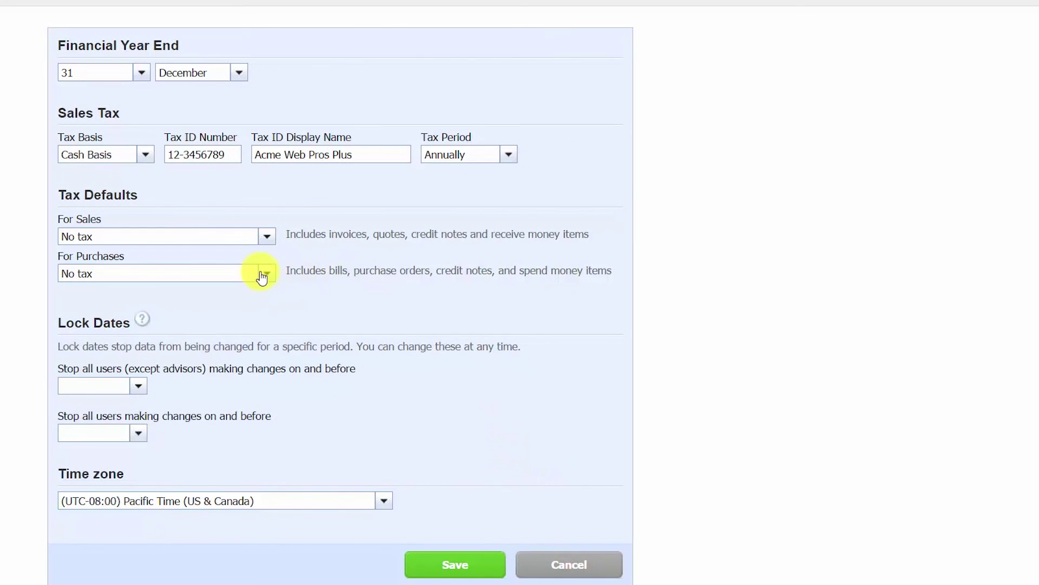
# Step: Save Financial Settings with 31 December year end and No tax defaults, then return to the Dashboard
pyautogui.click(463, 564)
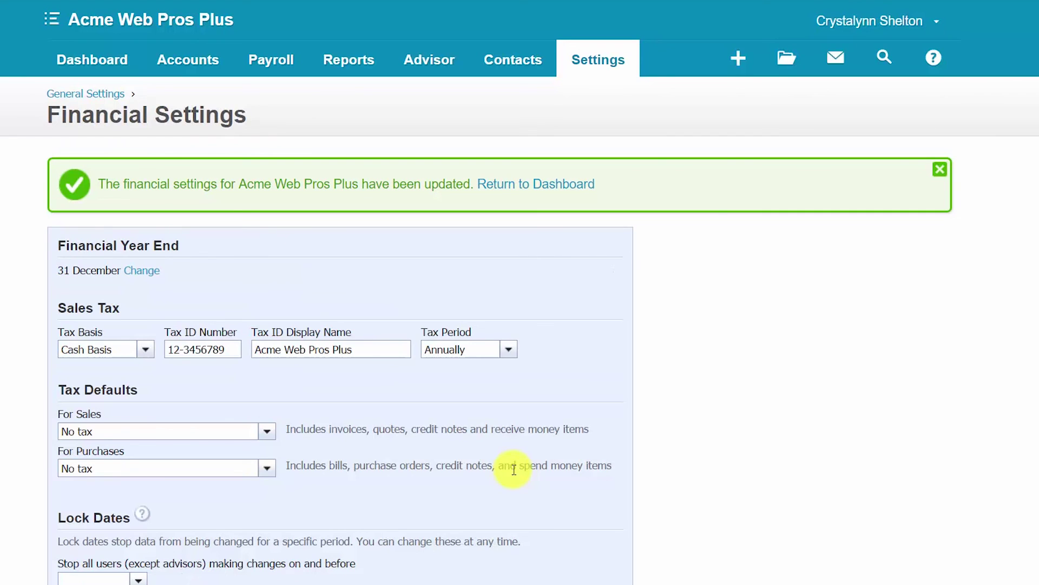
pyautogui.click(88, 71)
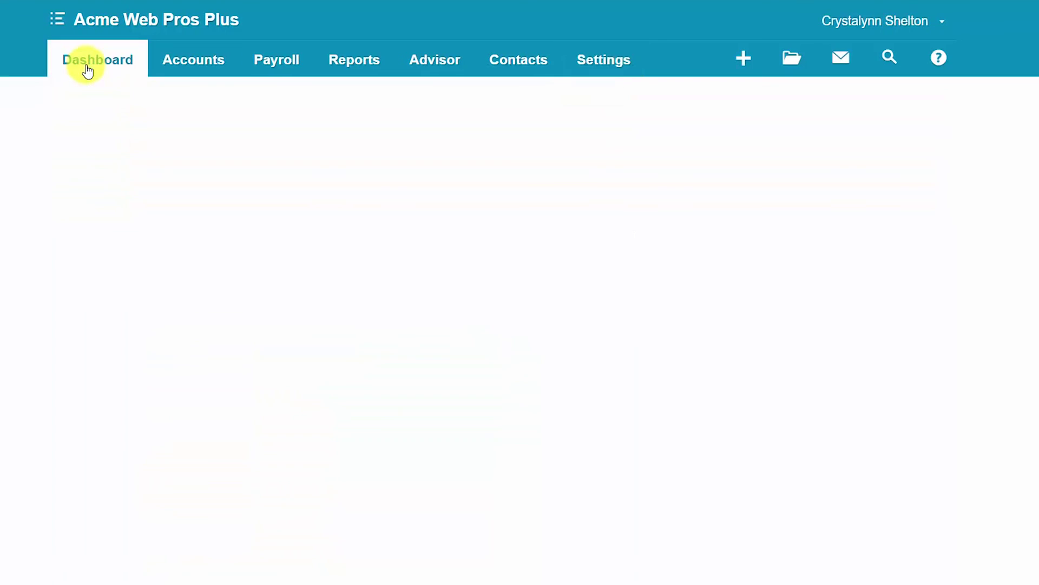